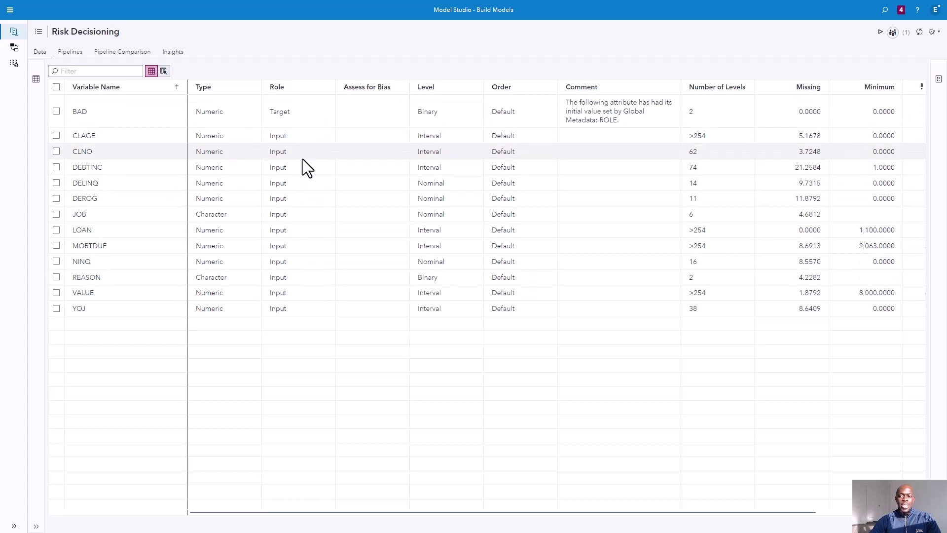
# - Show the Risk Decisioning project's automatically generated pipeline on the Pipelines tab
pyautogui.click(66, 53)
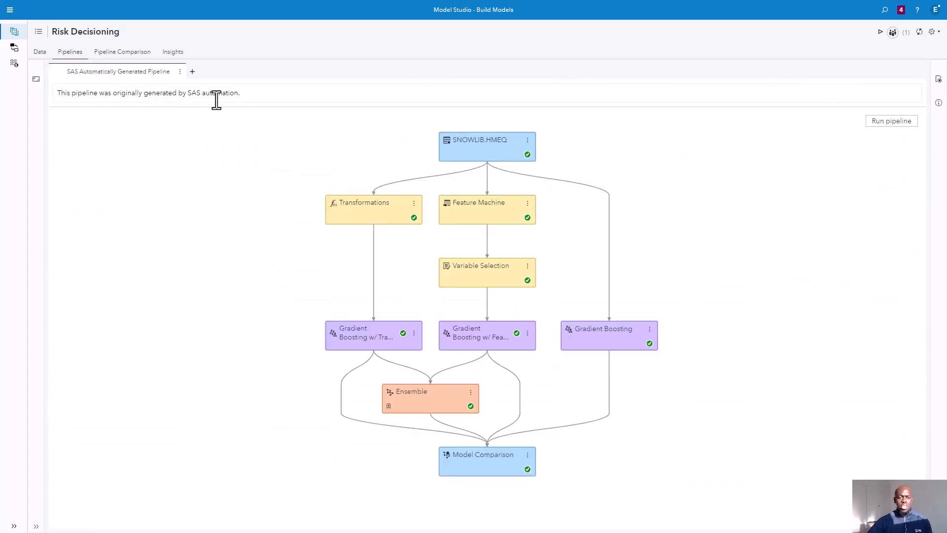
pyautogui.click(193, 72)
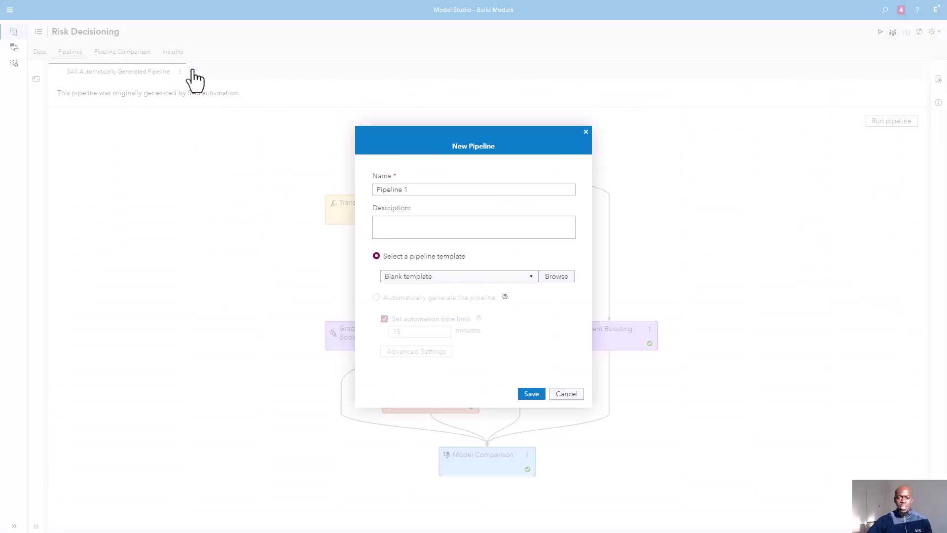
pyautogui.click(377, 298)
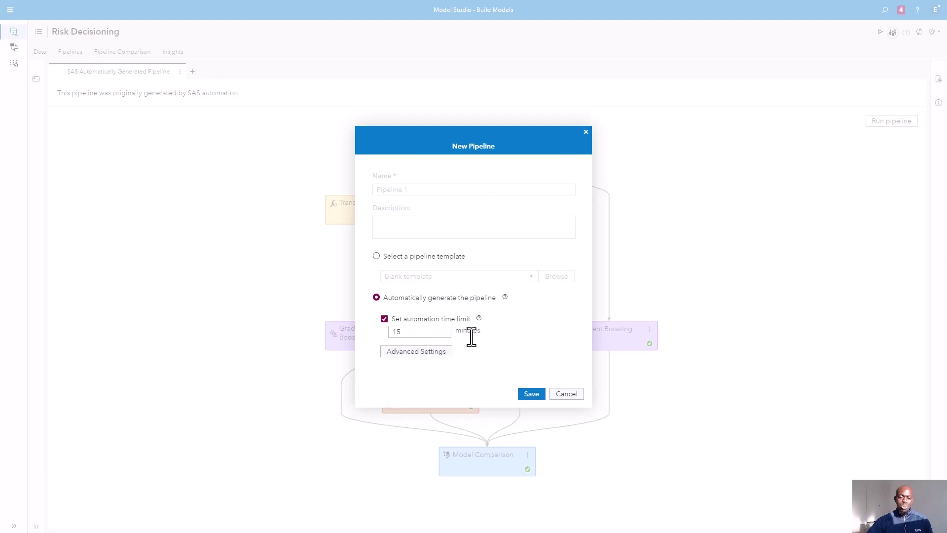
pyautogui.click(419, 352)
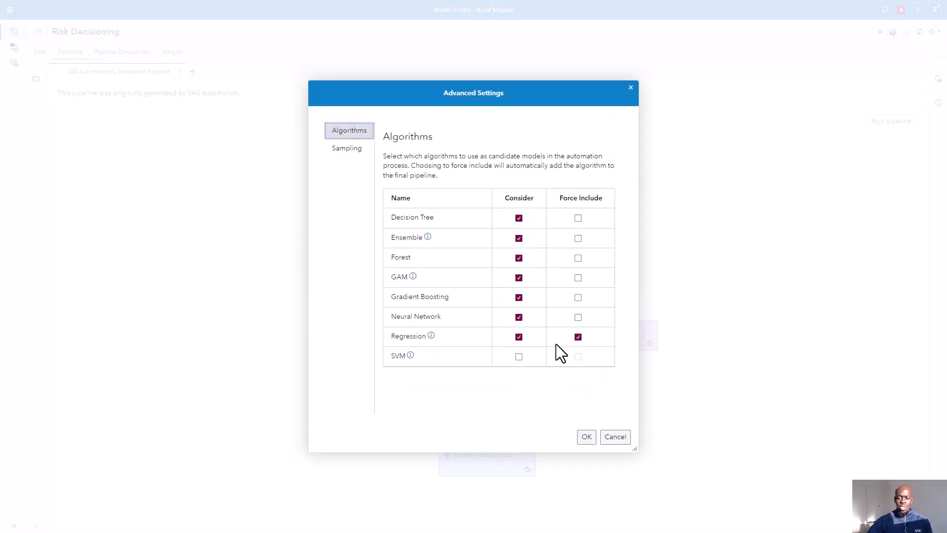
pyautogui.click(615, 437)
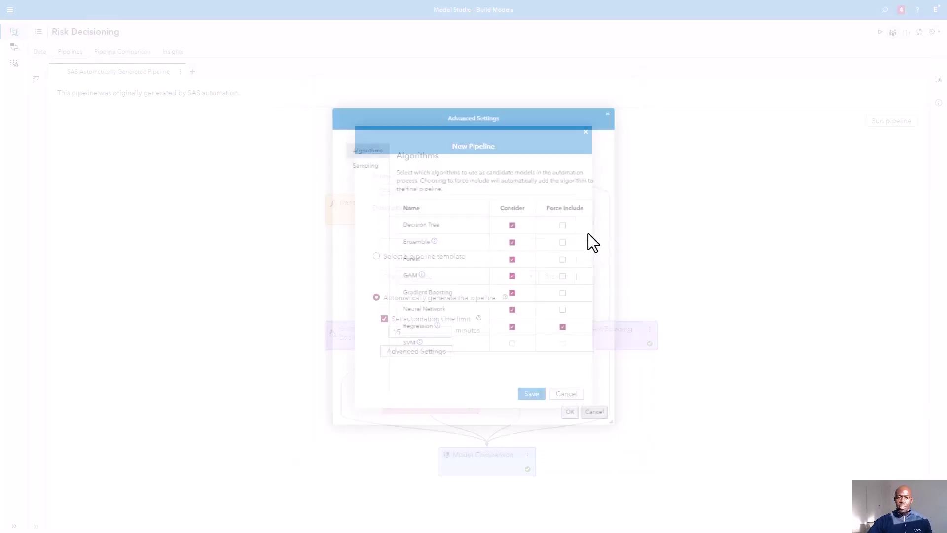
pyautogui.click(586, 131)
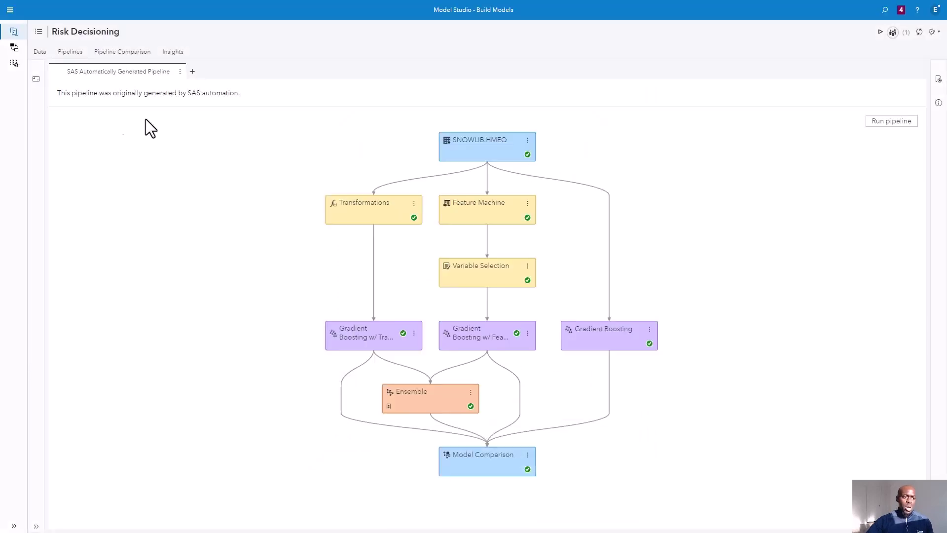
# - Browse the Data Mining Preprocessing and Supervised Learning node lists in the Nodes panel
pyautogui.click(39, 79)
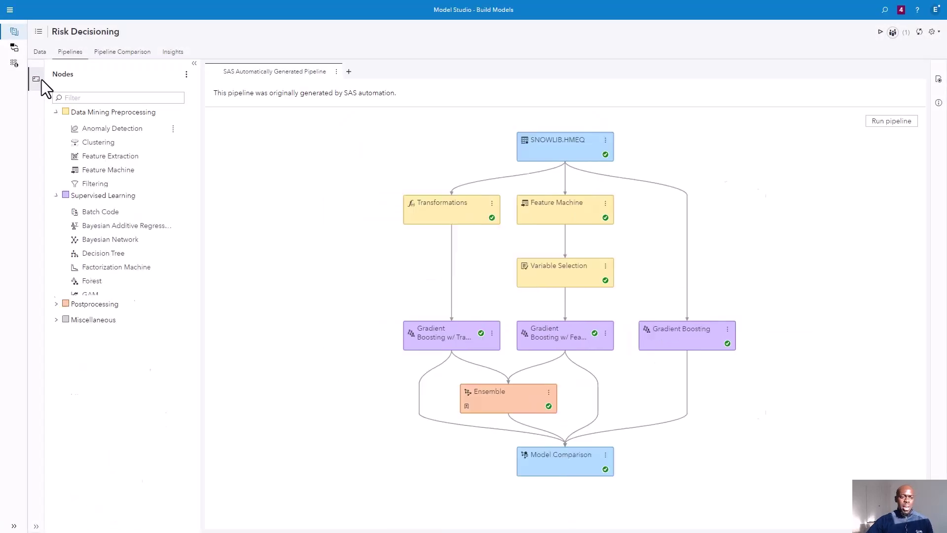
pyautogui.click(56, 113)
pyautogui.click(56, 315)
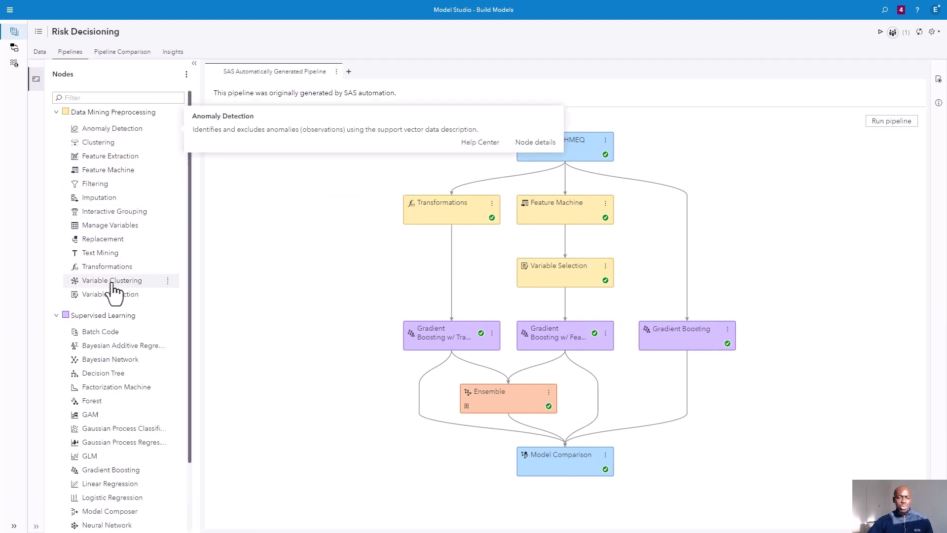
pyautogui.click(56, 315)
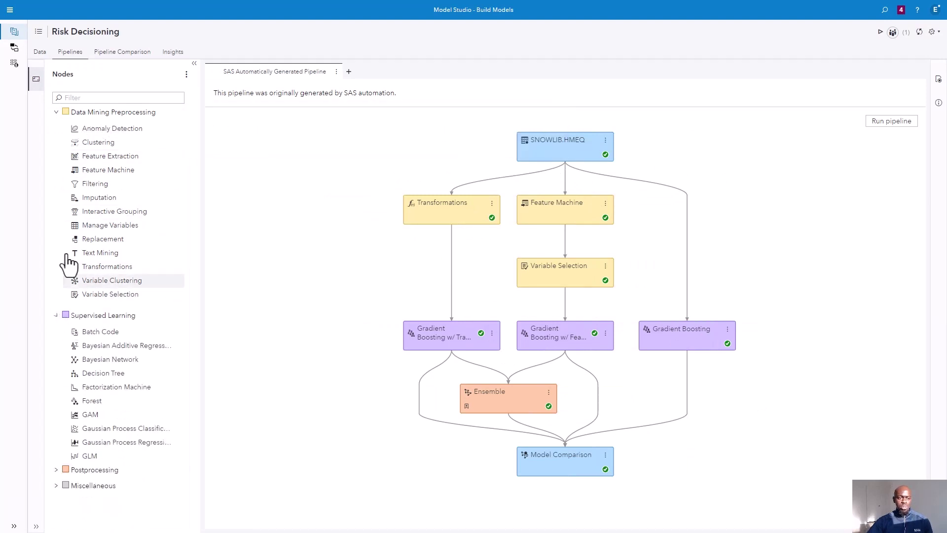
pyautogui.click(56, 113)
pyautogui.click(194, 64)
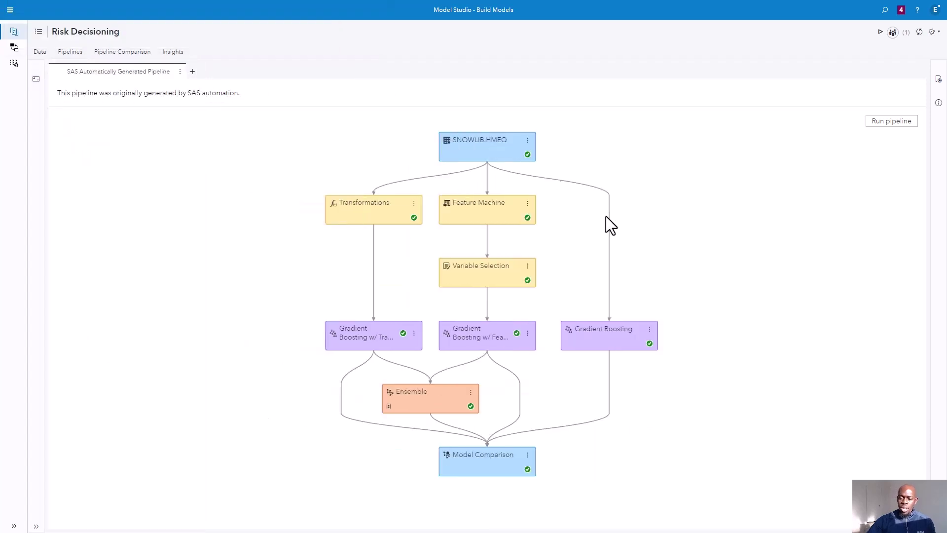
# - Review the standalone Gradient Boosting node's properties, then bring up the Pipeline Comparison
pyautogui.click(614, 332)
pyautogui.click(938, 80)
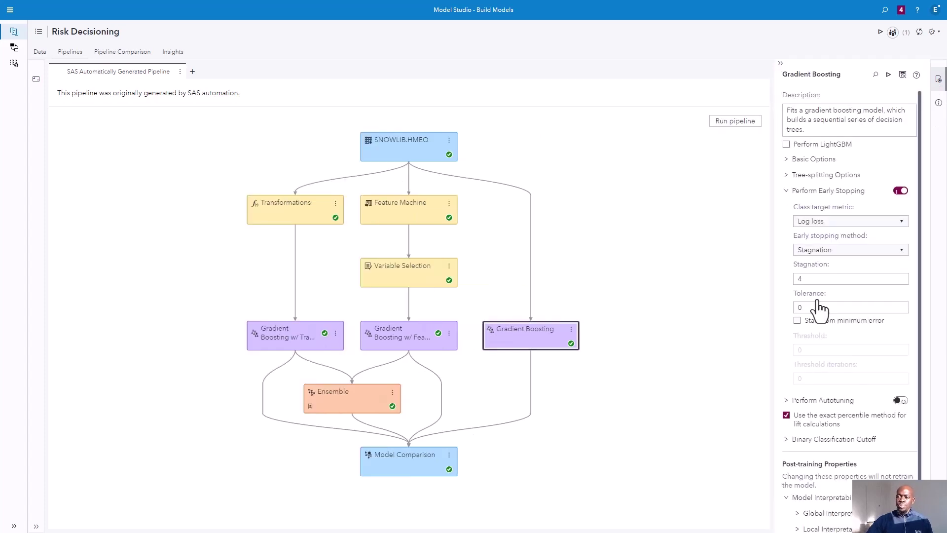
pyautogui.click(781, 63)
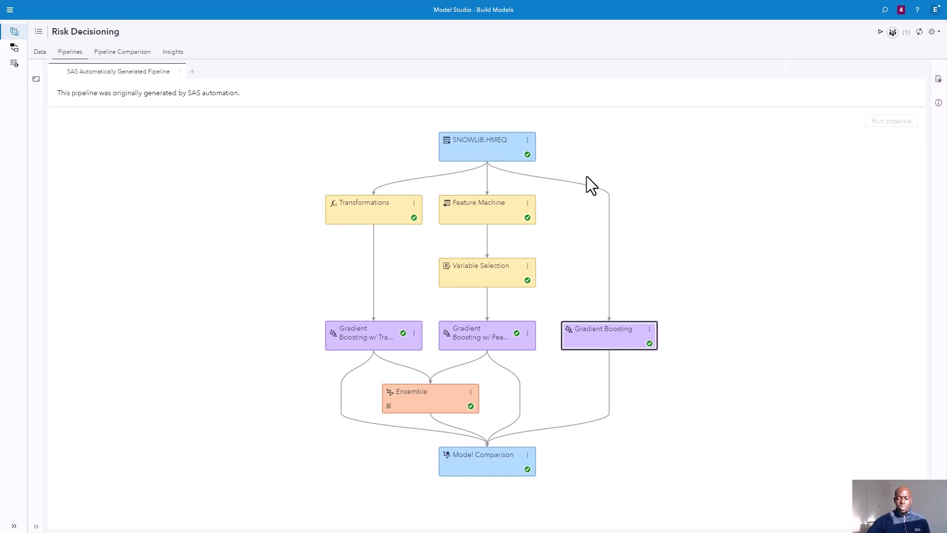
pyautogui.click(136, 52)
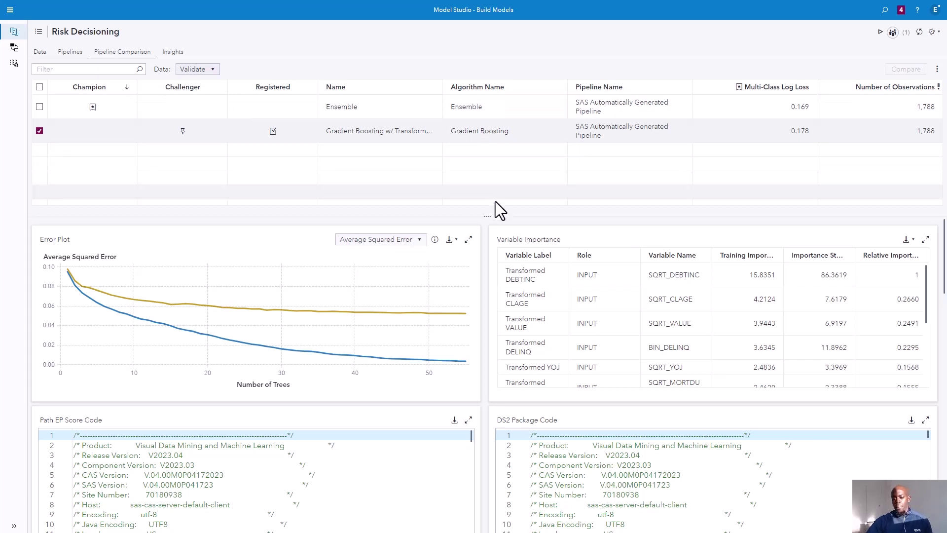
pyautogui.scroll(-1, 483, 235)
pyautogui.scroll(-2, 483, 235)
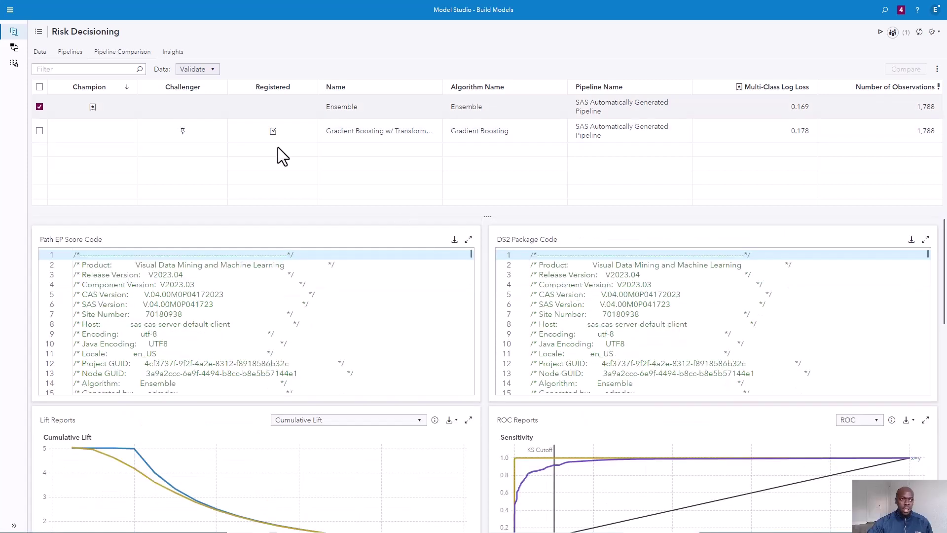
pyautogui.click(9, 9)
# - Open the Evaluate_Loans decision flow and review the High_Ratio rule set's rules
pyautogui.click(28, 130)
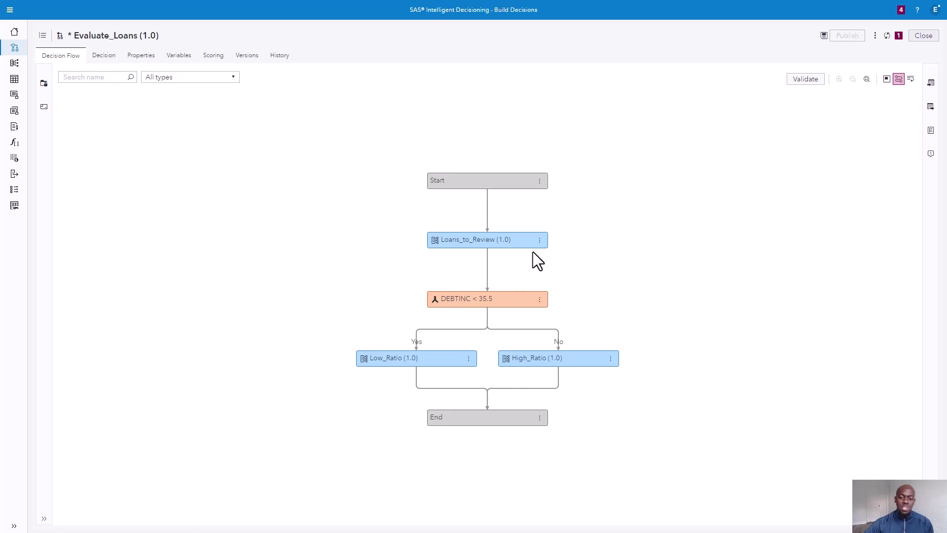
pyautogui.click(537, 363)
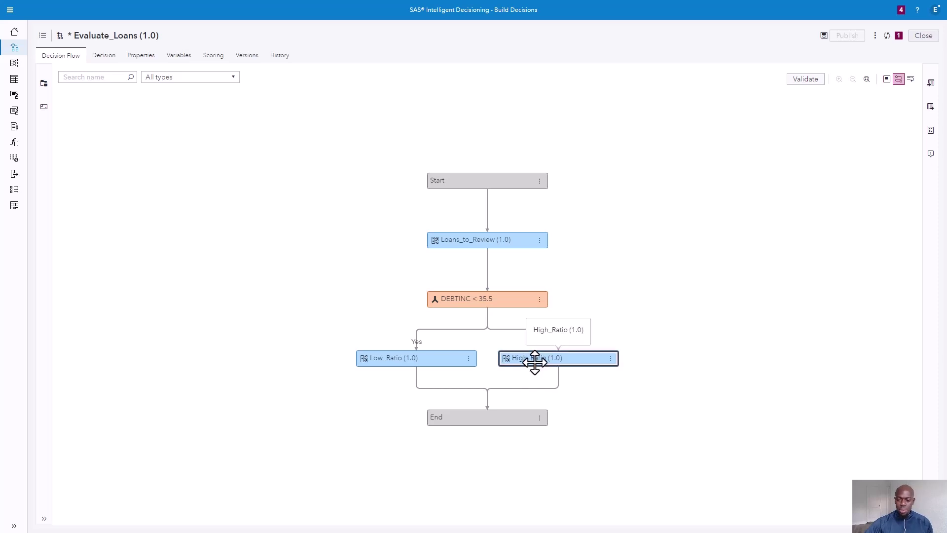
pyautogui.rightClick(541, 367)
pyautogui.click(554, 402)
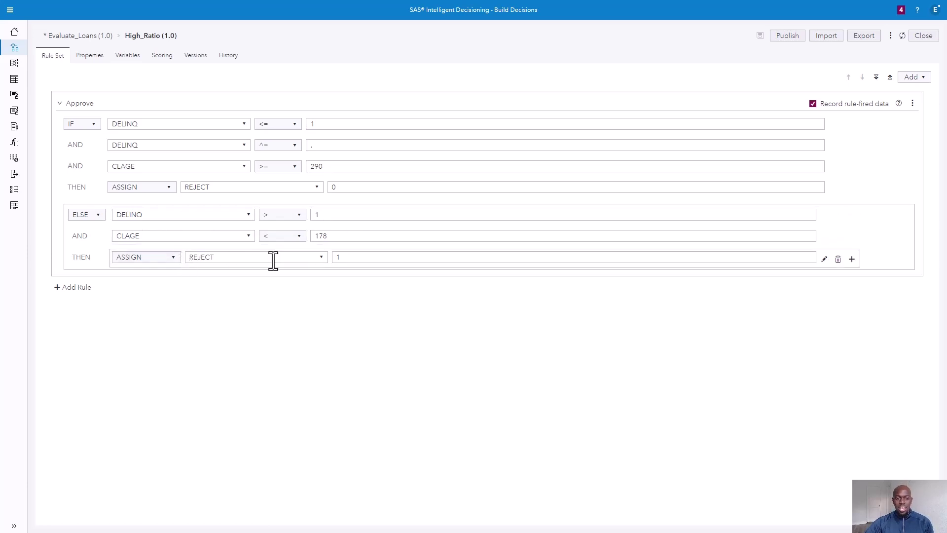
pyautogui.click(934, 39)
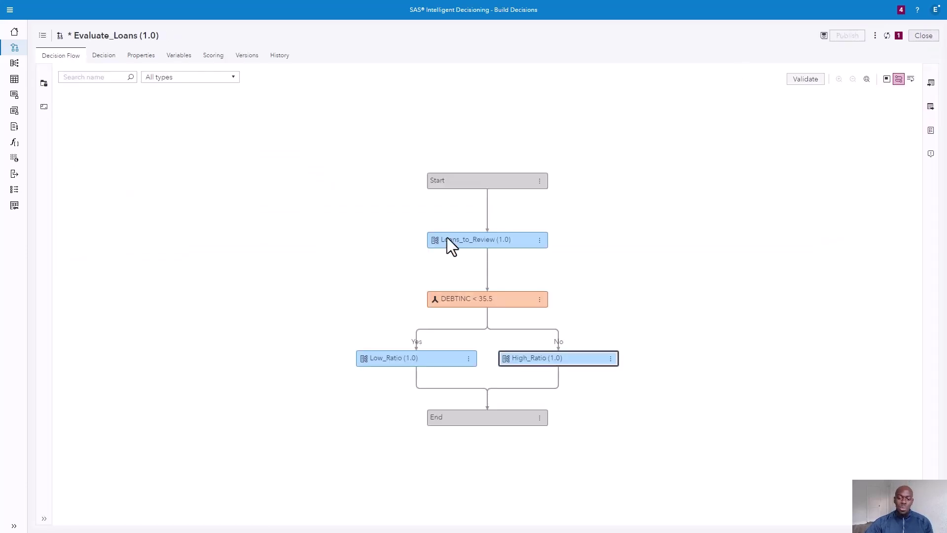
# - Insert Gradient Boosting w/ Transformations from My Favorites after Start, then save and validate
pyautogui.click(41, 84)
pyautogui.click(215, 143)
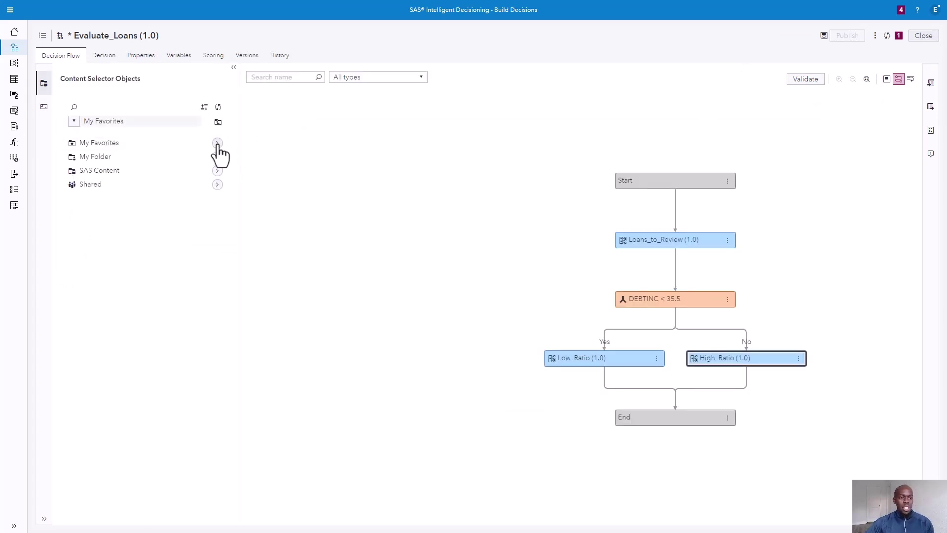
pyautogui.moveTo(116, 159); pyautogui.dragTo(668, 192)
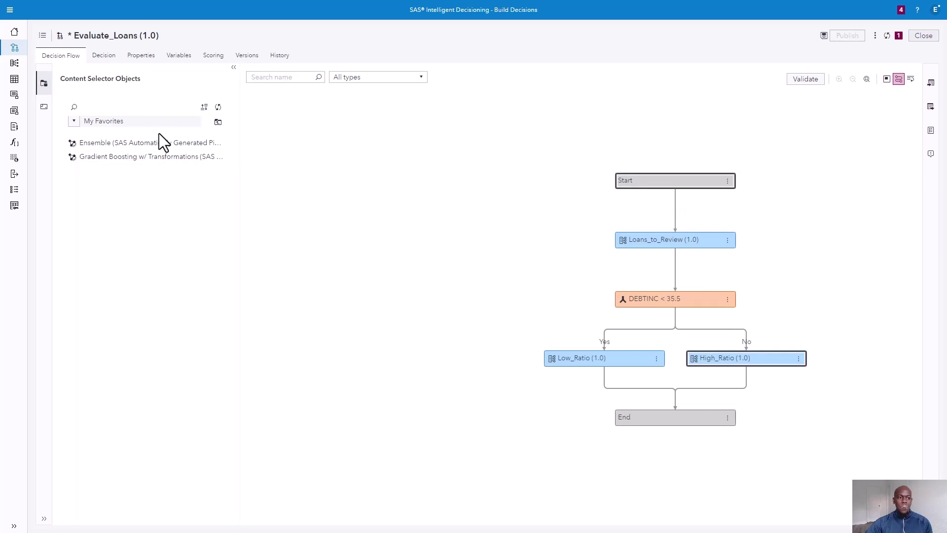
pyautogui.click(234, 68)
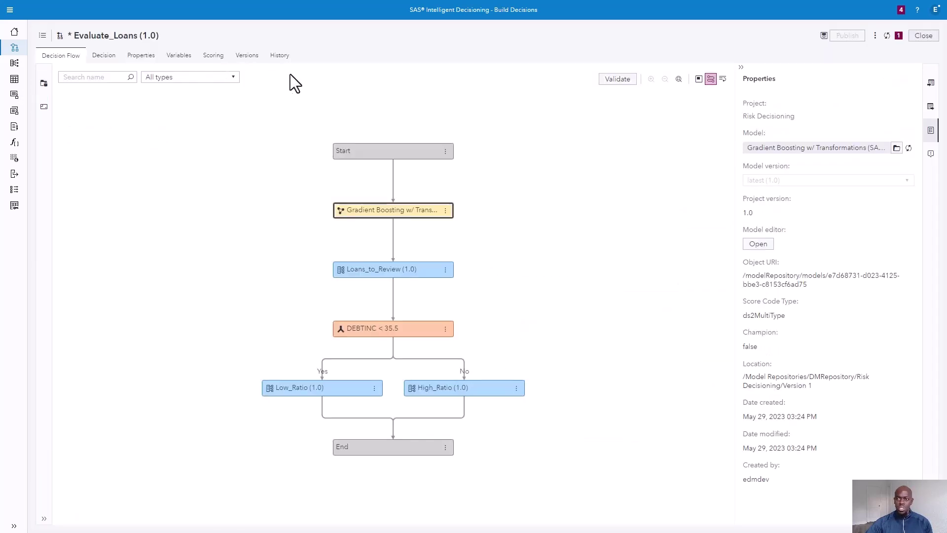
pyautogui.click(823, 36)
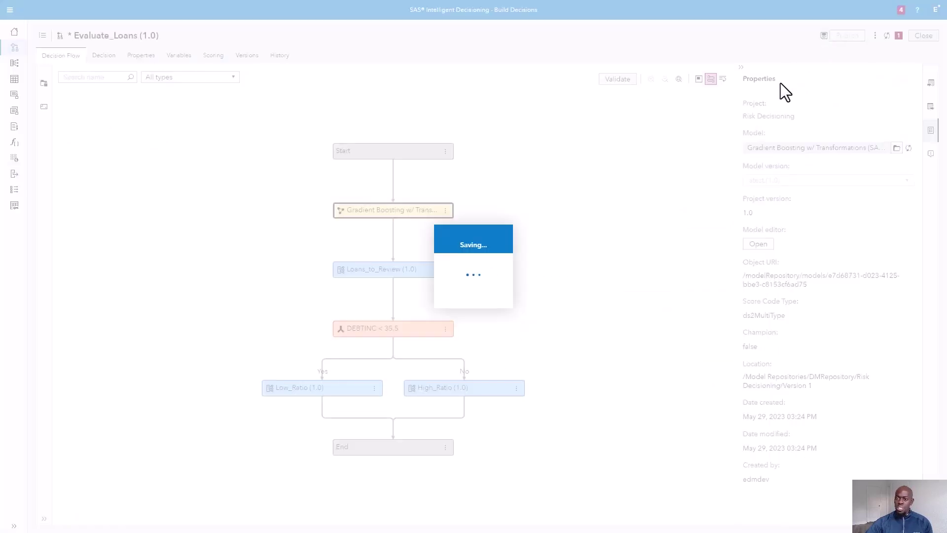
pyautogui.click(623, 80)
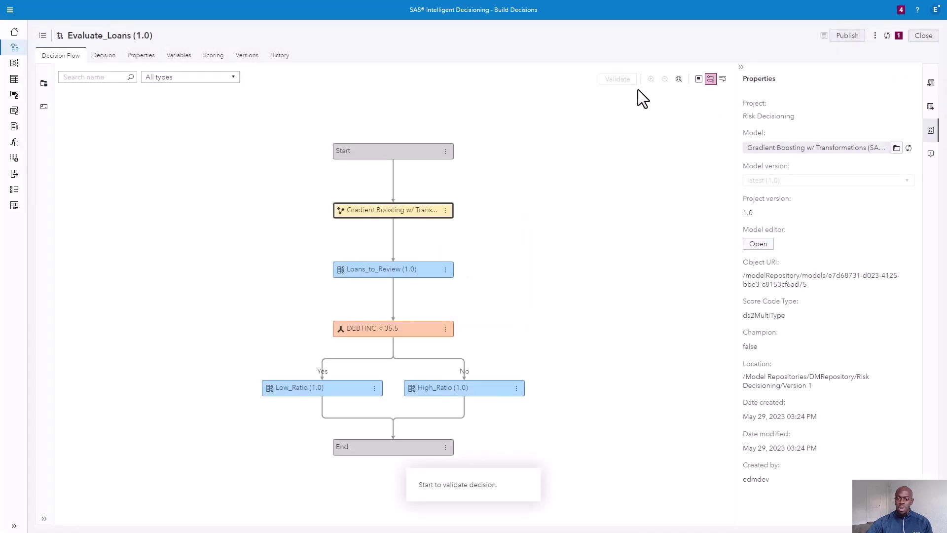
# - Start publishing Evaluate_Loans to the Private Docker (Snowflake_Registry) destination
pyautogui.click(855, 38)
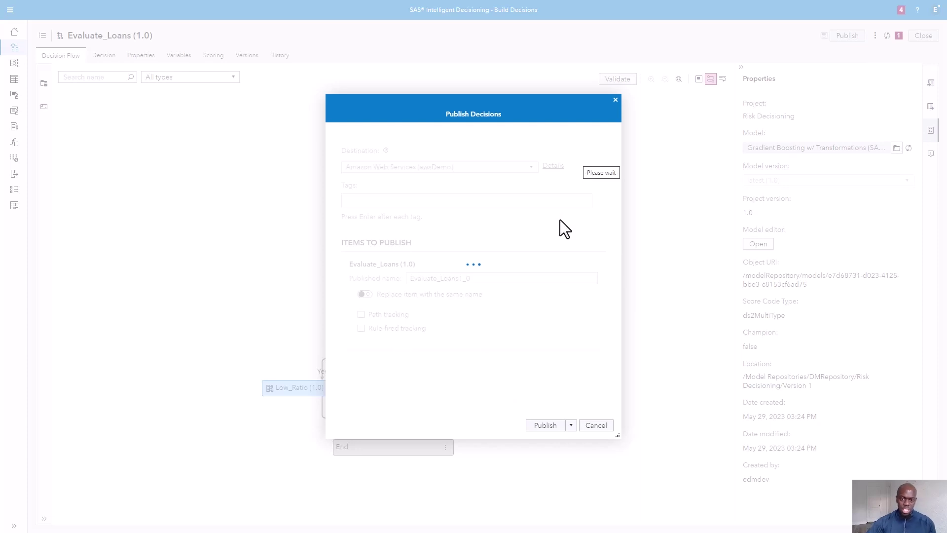
pyautogui.click(525, 169)
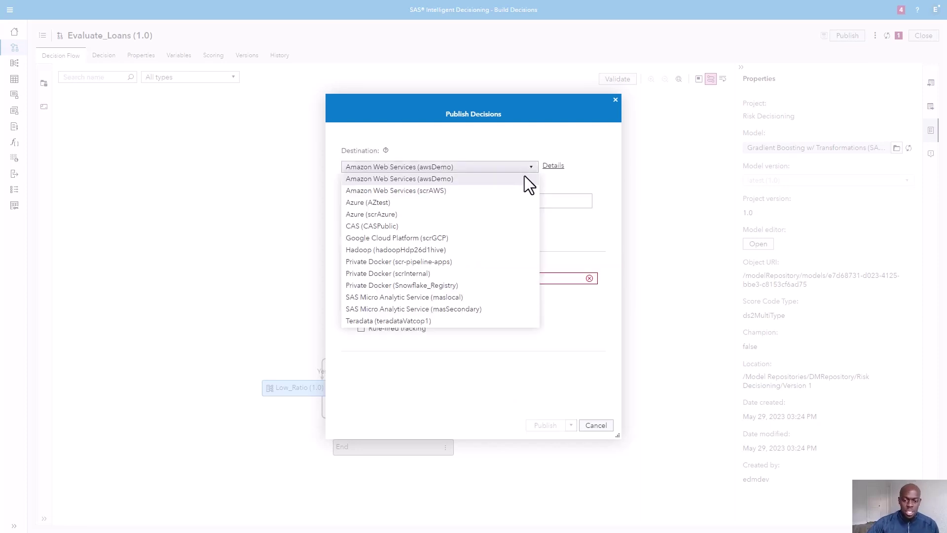
pyautogui.click(439, 286)
# - Tag the publication prod, name it loanrisk, allow replacing the existing item, and publish
pyautogui.click(437, 200)
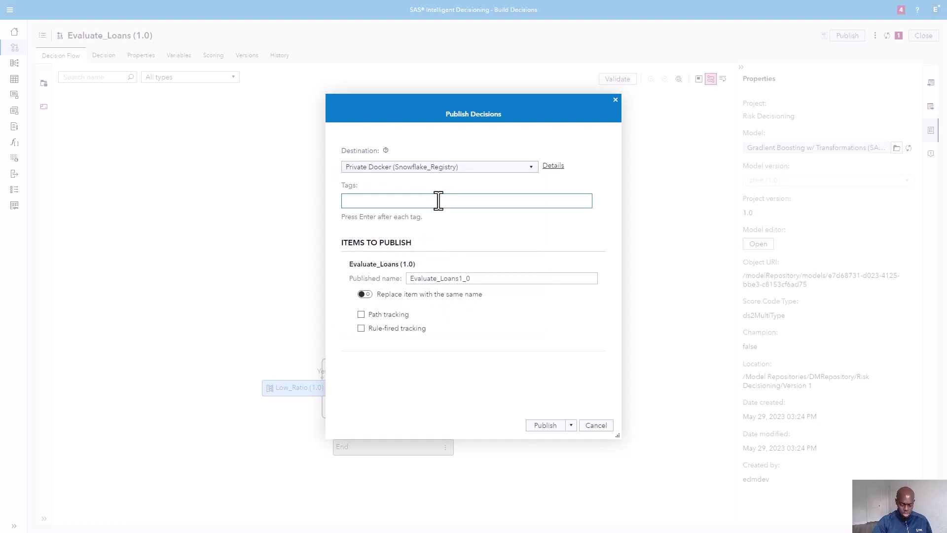
pyautogui.write('prod')
pyautogui.press('Return')
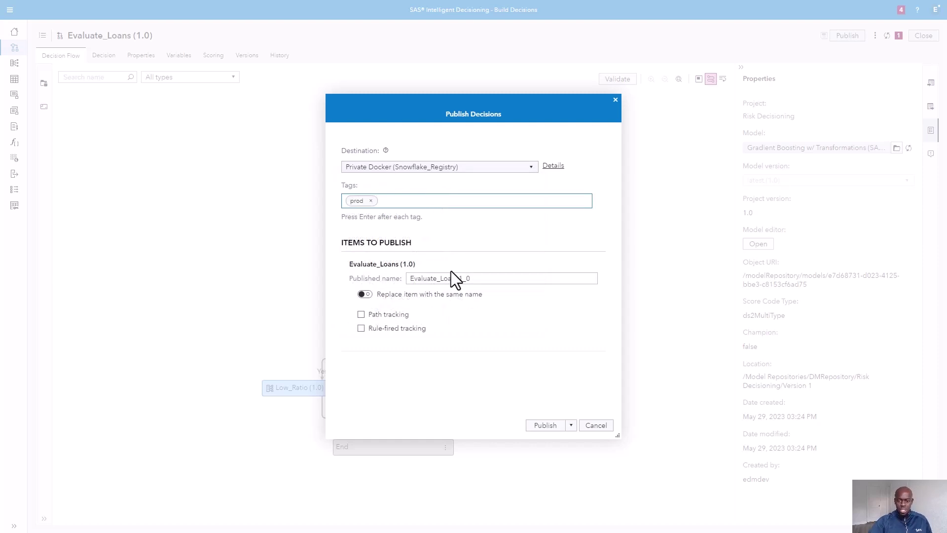
pyautogui.doubleClick(454, 277)
pyautogui.write('loanrisk')
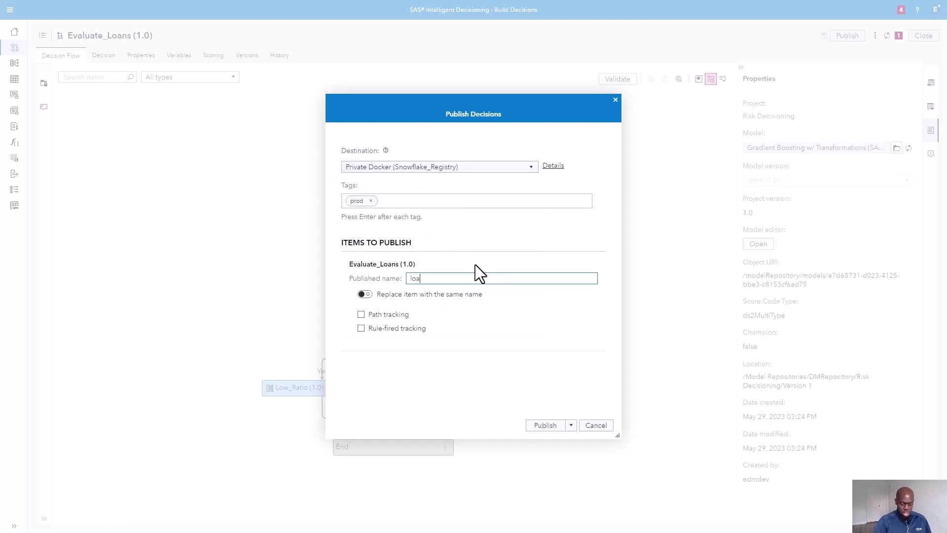
pyautogui.click(365, 294)
pyautogui.click(548, 425)
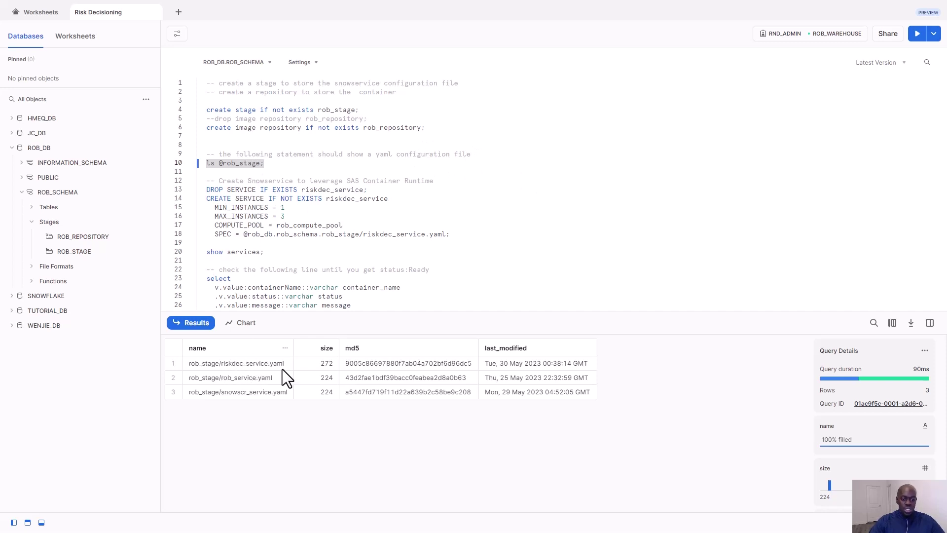
# - Run the DROP/CREATE SERVICE and show services statements to recreate riskdec_service
pyautogui.moveTo(206, 207)
pyautogui.mouseDown()
pyautogui.moveTo(275, 253)
pyautogui.moveTo(232, 227)
pyautogui.moveTo(206, 192)
pyautogui.mouseUp()
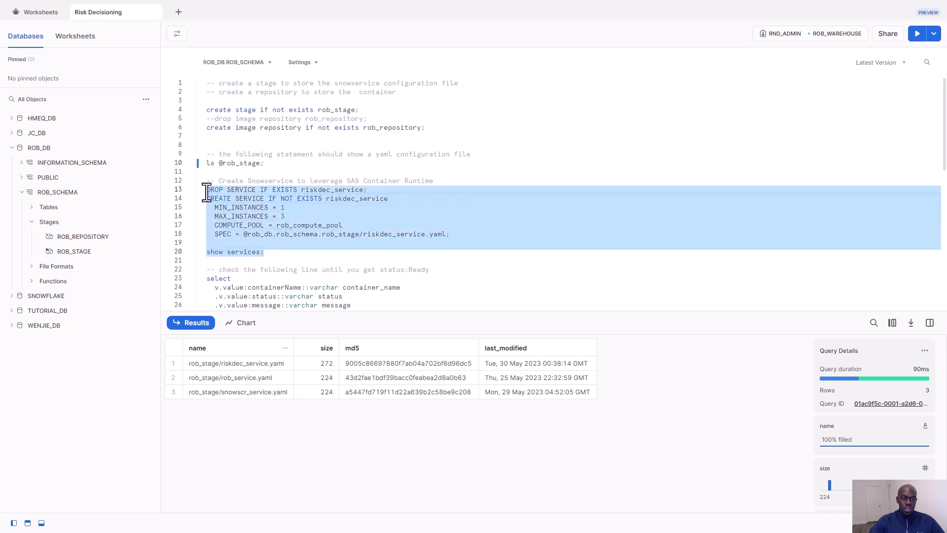
pyautogui.hotkey('ctrl', 'Return')
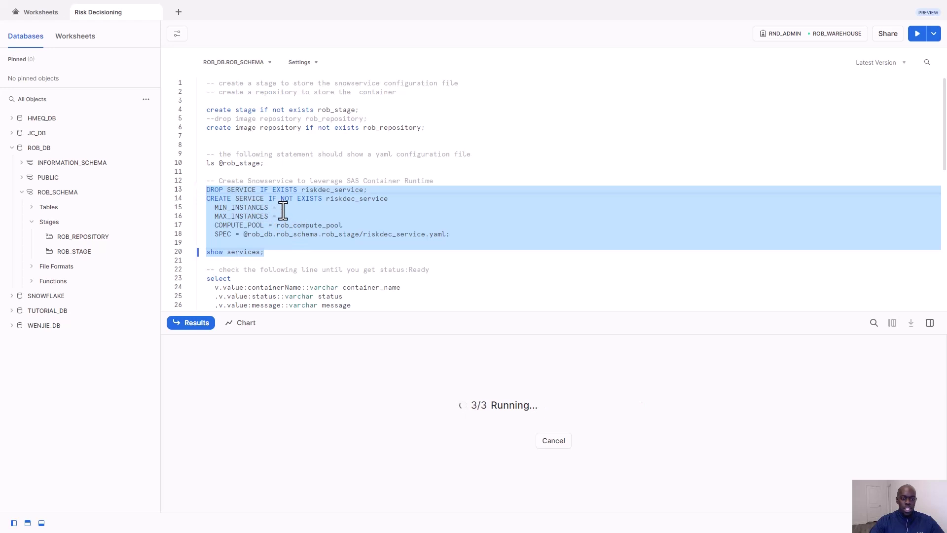
pyautogui.scroll(-1, 276, 231)
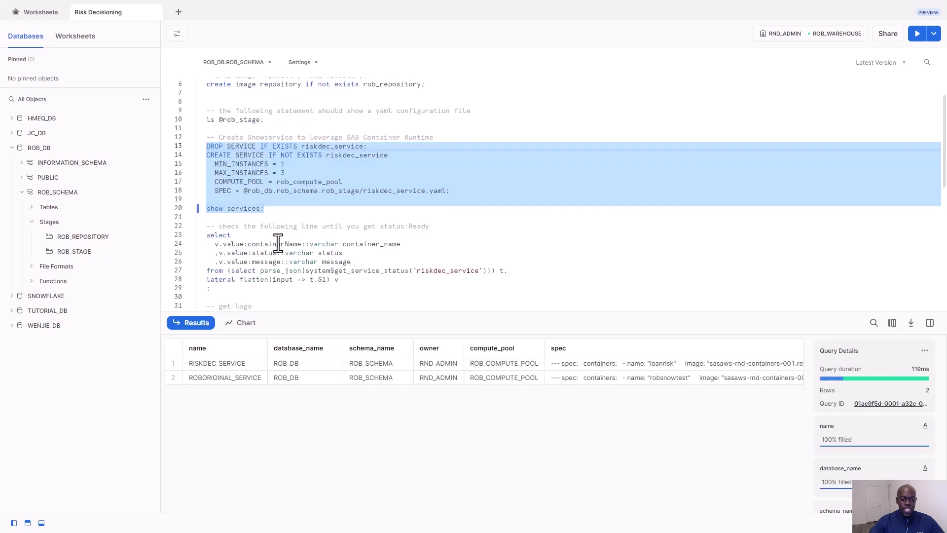
# - Run the service status query until the loanrisk containers report READY
pyautogui.moveTo(230, 291); pyautogui.dragTo(200, 232)
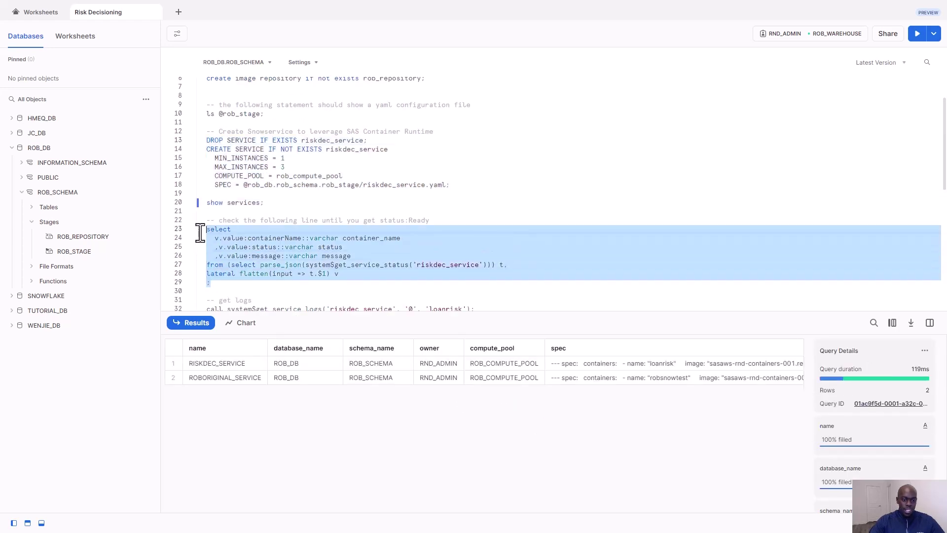
pyautogui.hotkey('ctrl', 'Return')
pyautogui.scroll(-1, 316, 249)
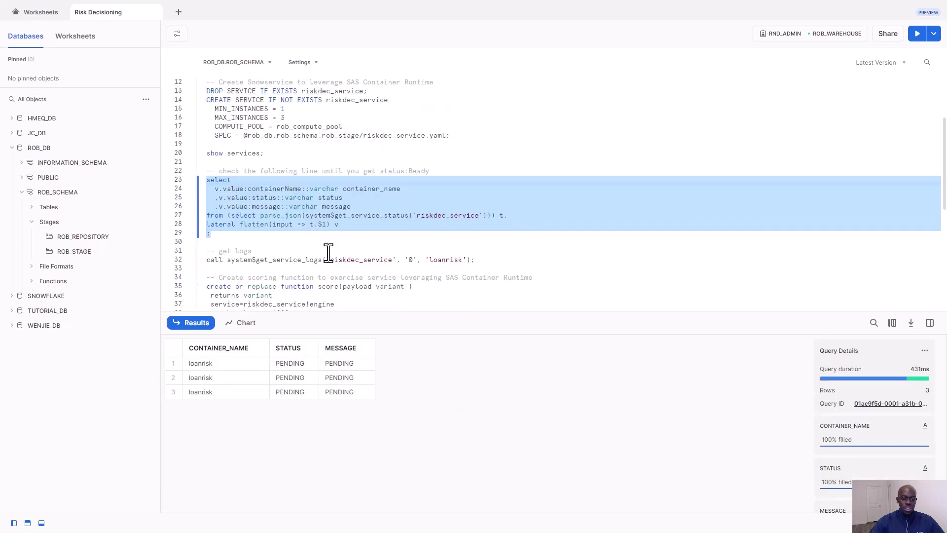
pyautogui.hotkey('ctrl', 'Return')
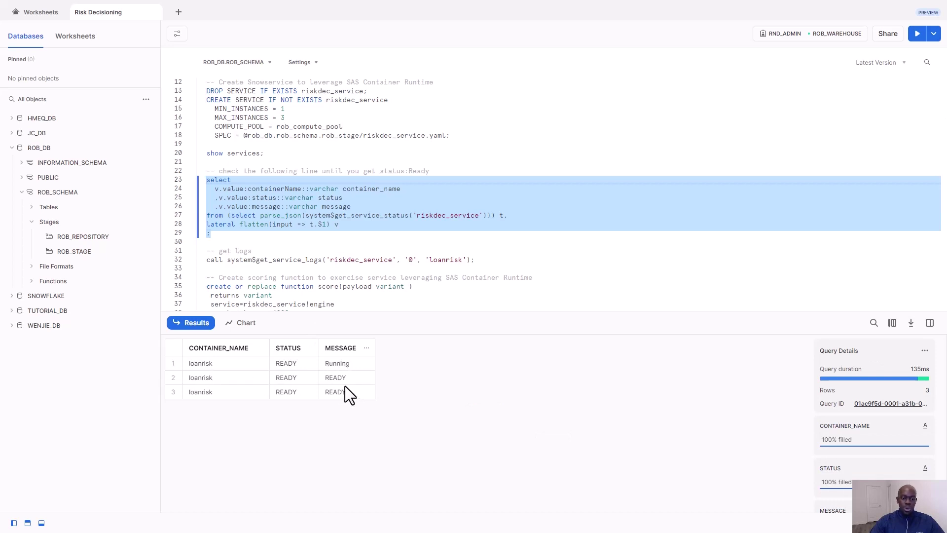
# - Fetch the riskdec_service logs and view the full log text showing runtime 1.58.31
pyautogui.moveTo(476, 260); pyautogui.dragTo(204, 264)
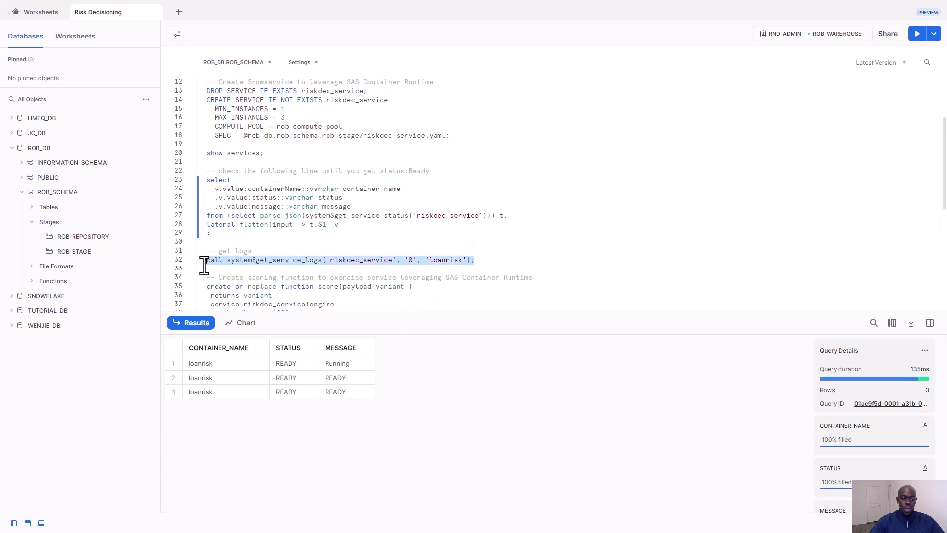
pyautogui.hotkey('ctrl', 'Return')
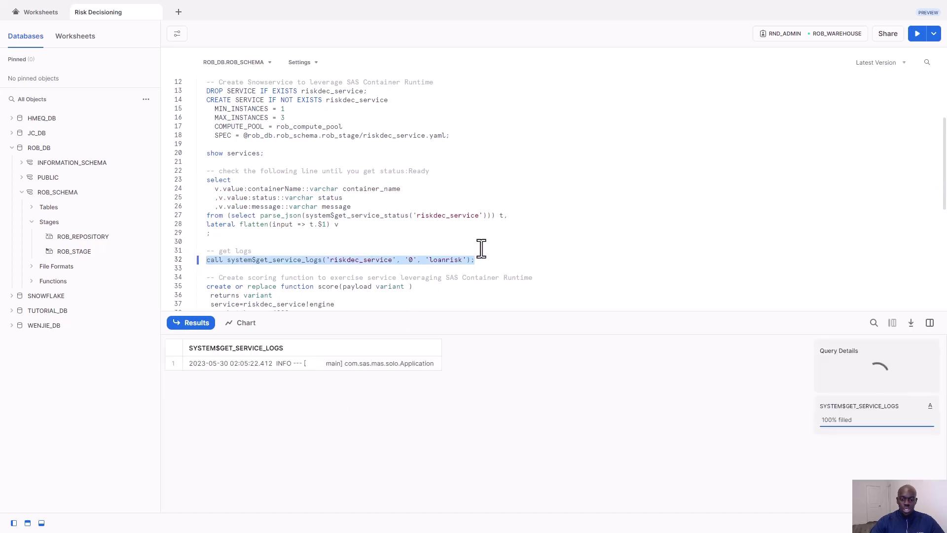
pyautogui.moveTo(439, 345); pyautogui.dragTo(674, 345)
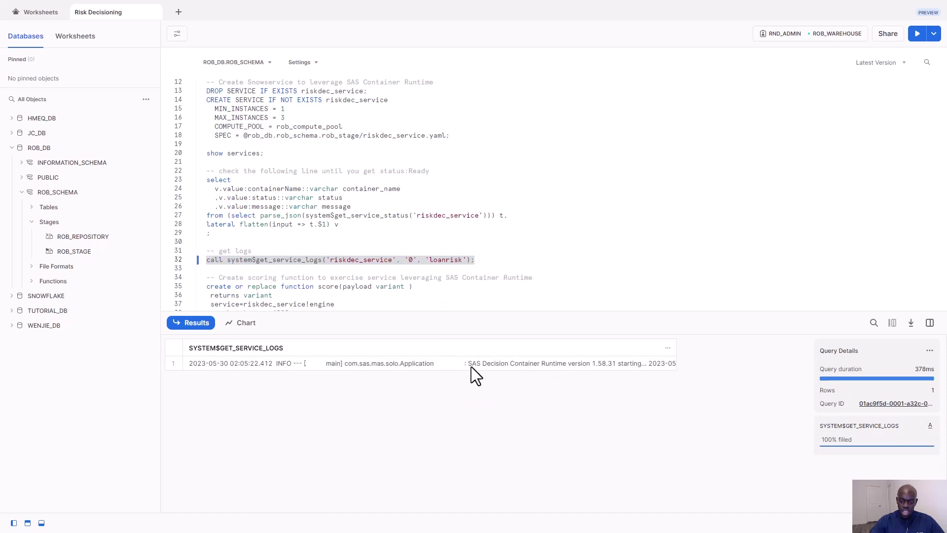
pyautogui.click(564, 363)
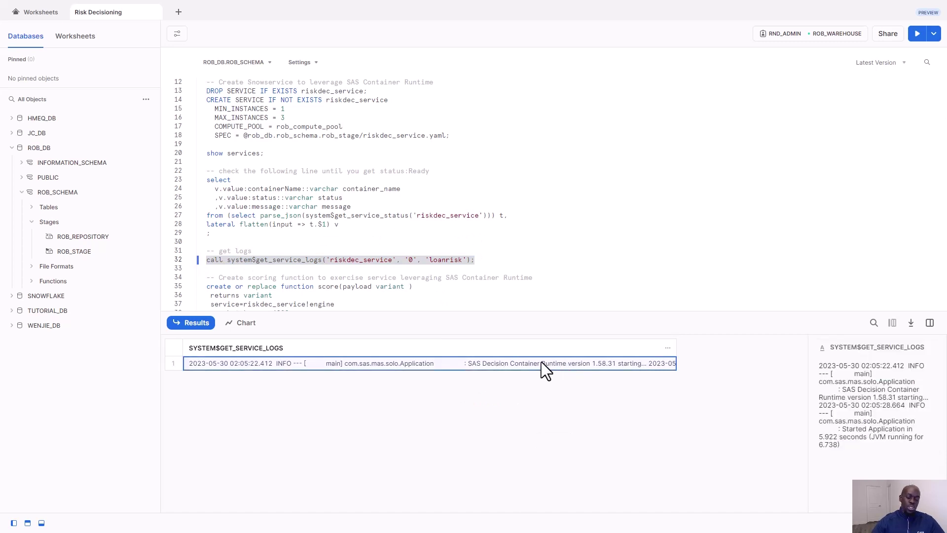
pyautogui.scroll(-3, 416, 258)
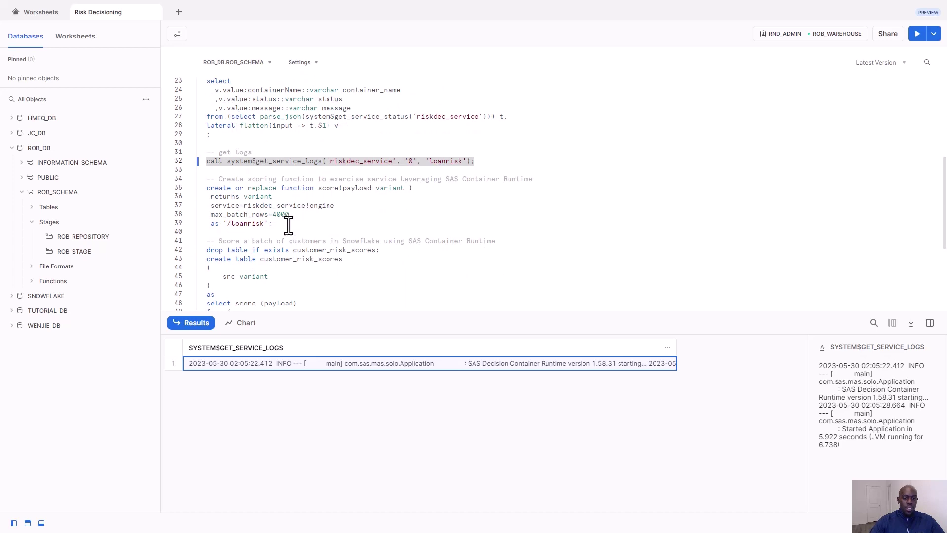
# - Create the SCORE scoring function from its definition
pyautogui.moveTo(274, 223); pyautogui.dragTo(195, 188)
pyautogui.hotkey('ctrl', 'Return')
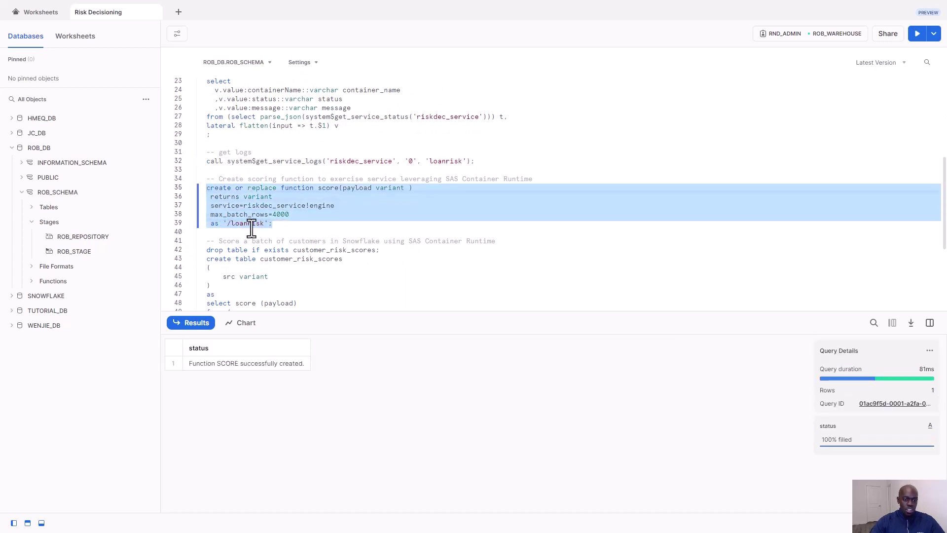
pyautogui.scroll(-3, 294, 235)
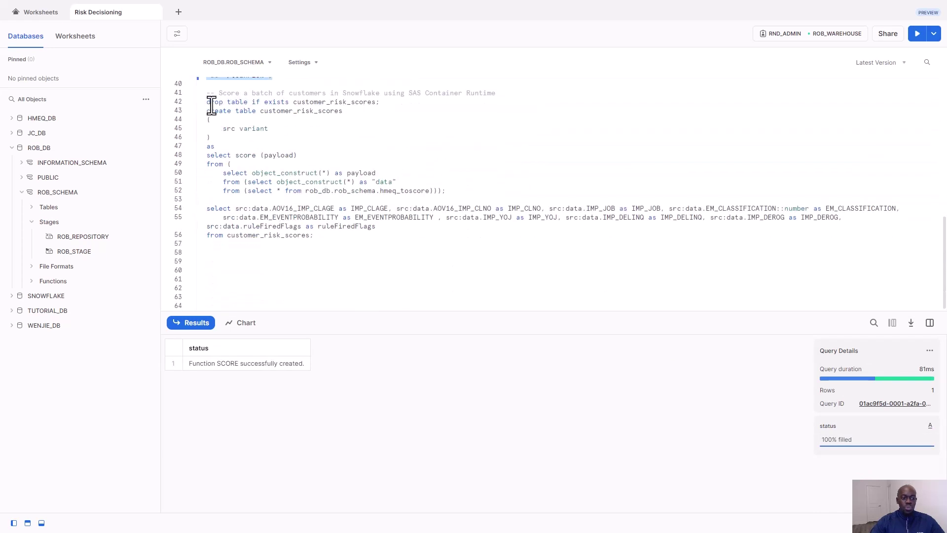
# - Create and query customer_risk_scores by scoring the hmeq_toscore customers
pyautogui.moveTo(206, 101); pyautogui.dragTo(347, 236)
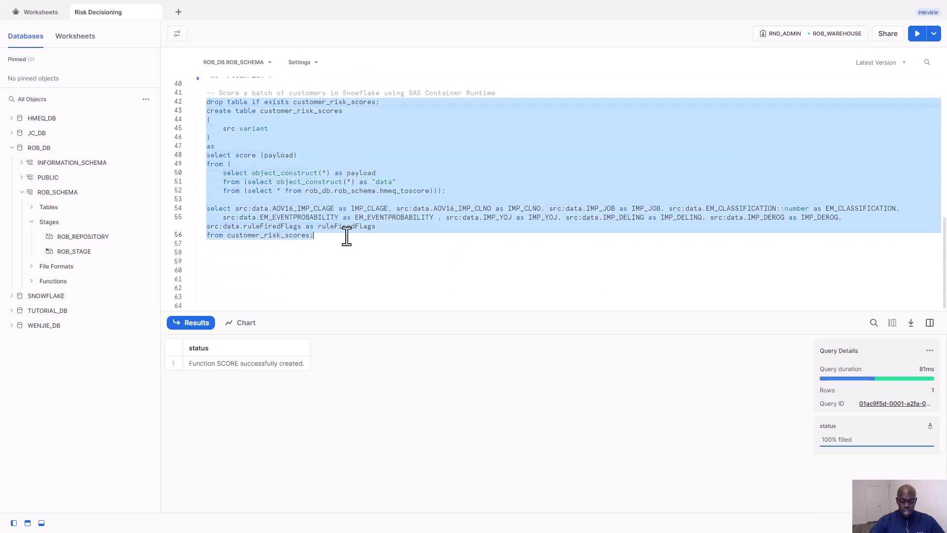
pyautogui.hotkey('ctrl', 'Return')
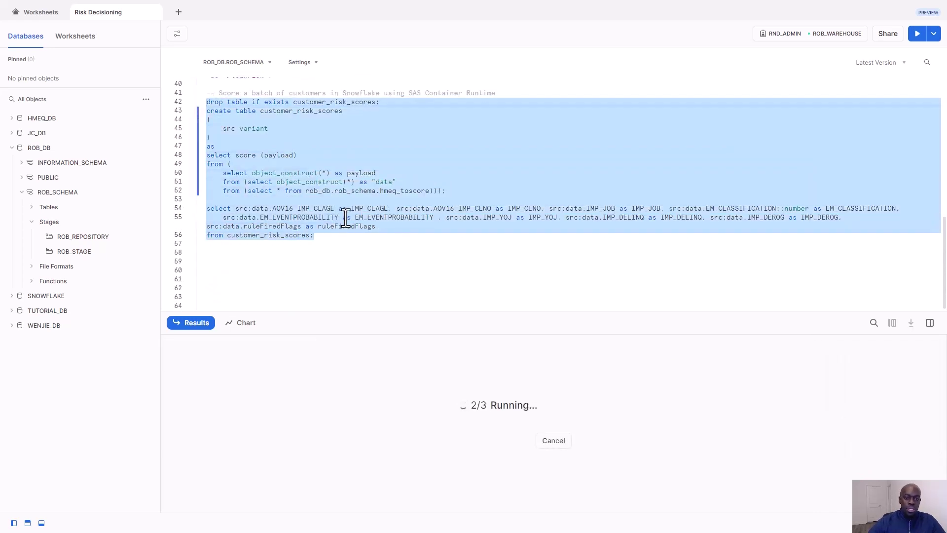
pyautogui.moveTo(384, 191); pyautogui.dragTo(428, 192)
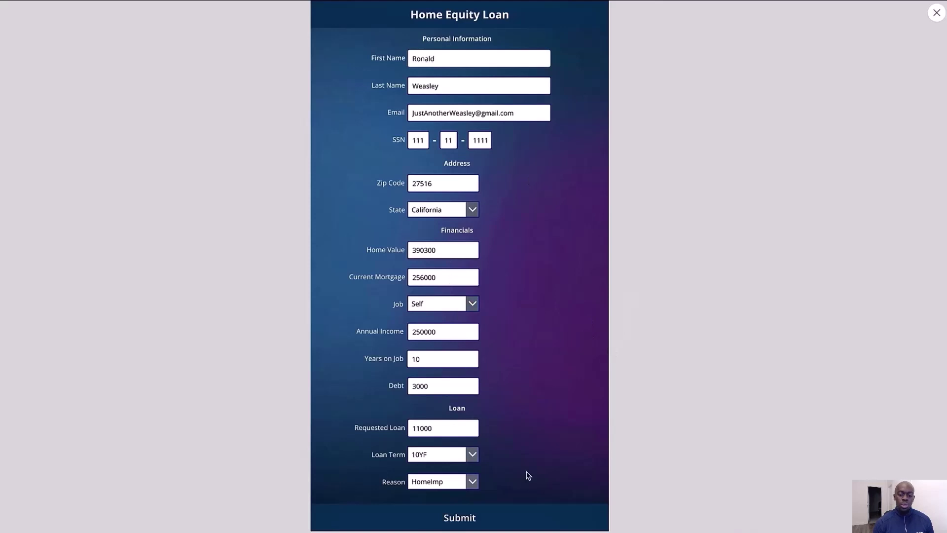
# - Submit the completed Home Equity Loan application requesting an 11000 HomeImp loan
pyautogui.click(501, 518)
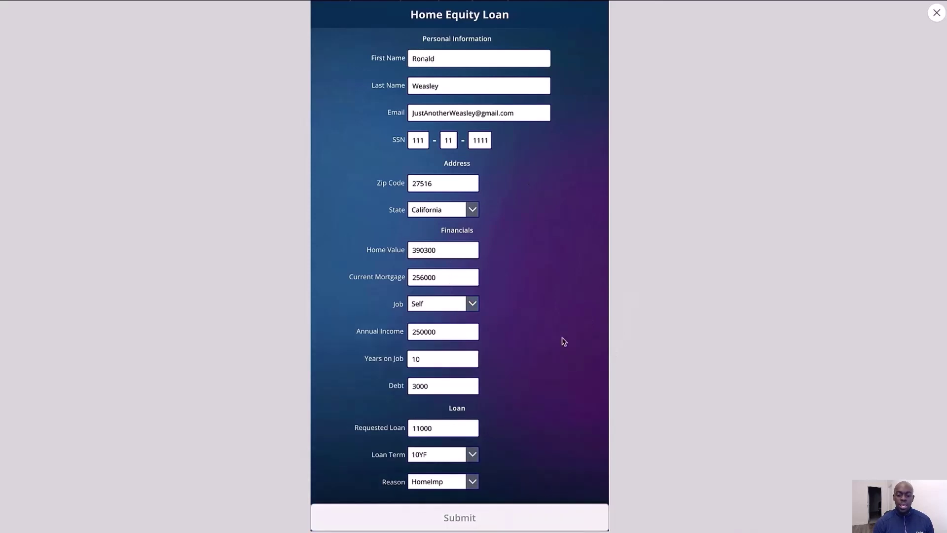